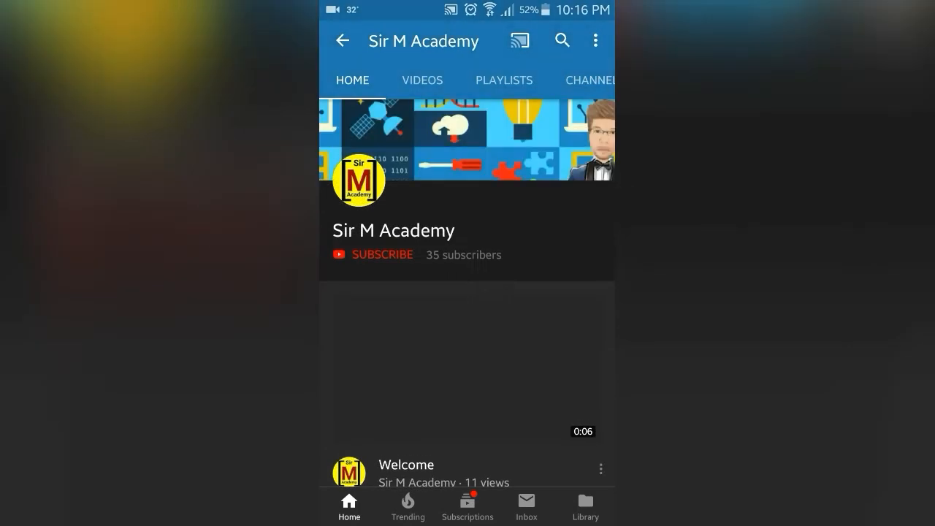
Subscribe to the Sir M Academy YouTube channel and turn on notifications for all new videos
scroll(468, 292, "up", 1)
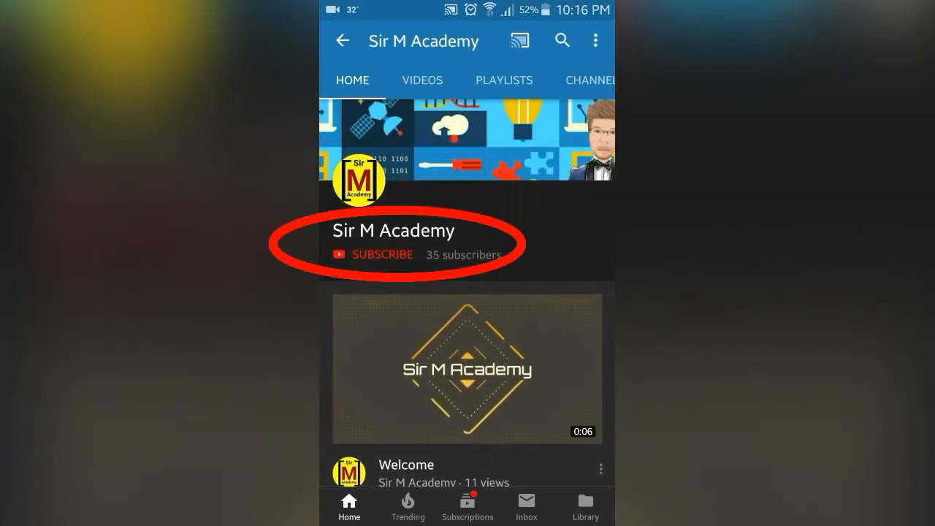
left_click(381, 254)
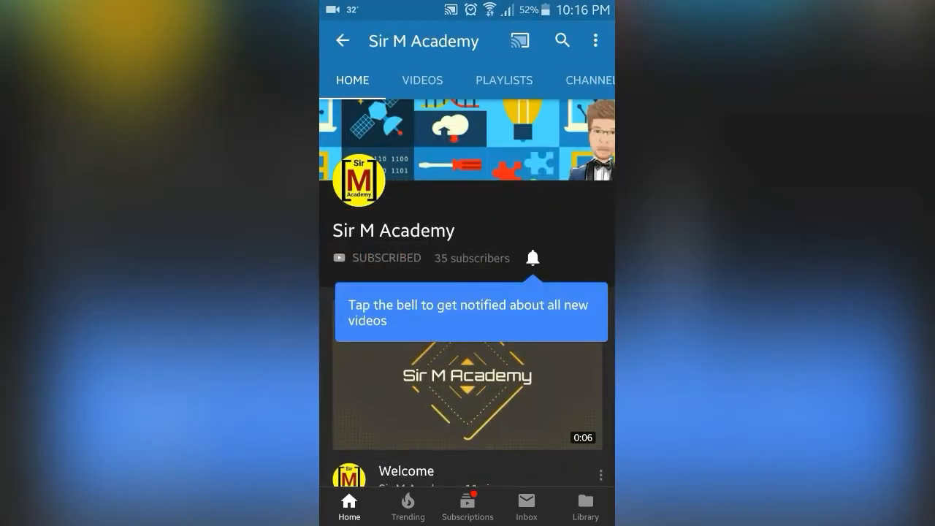
left_click(532, 257)
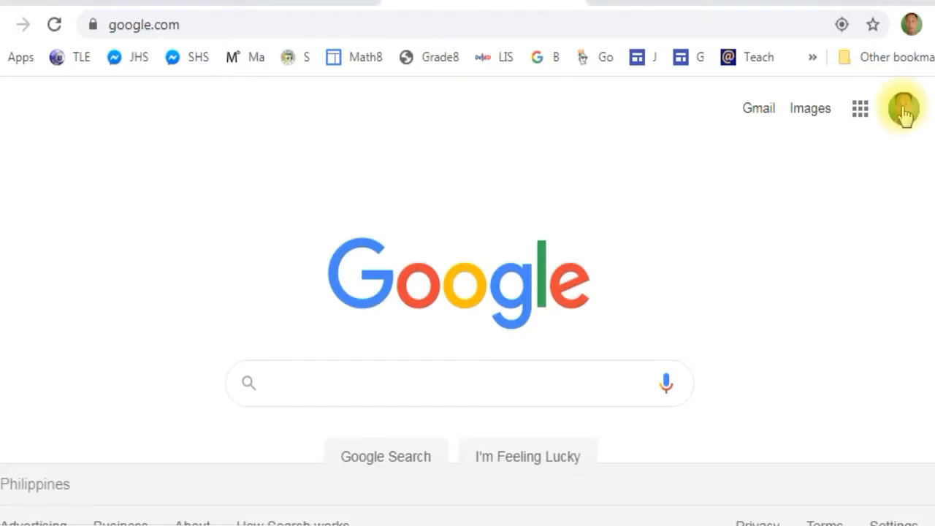
Check which e-mail address is signed in as the current Google account
left_click(903, 111)
left_click_drag(649, 336, 845, 342)
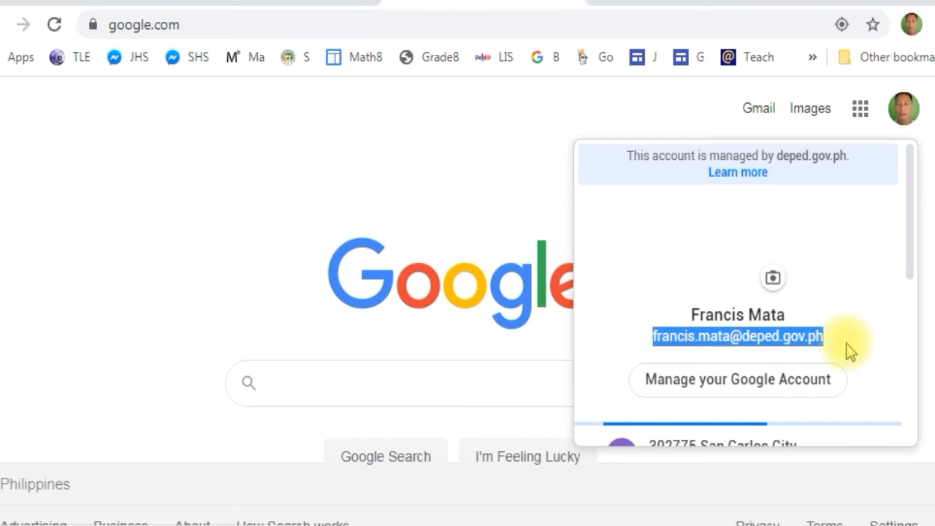
left_click(854, 333)
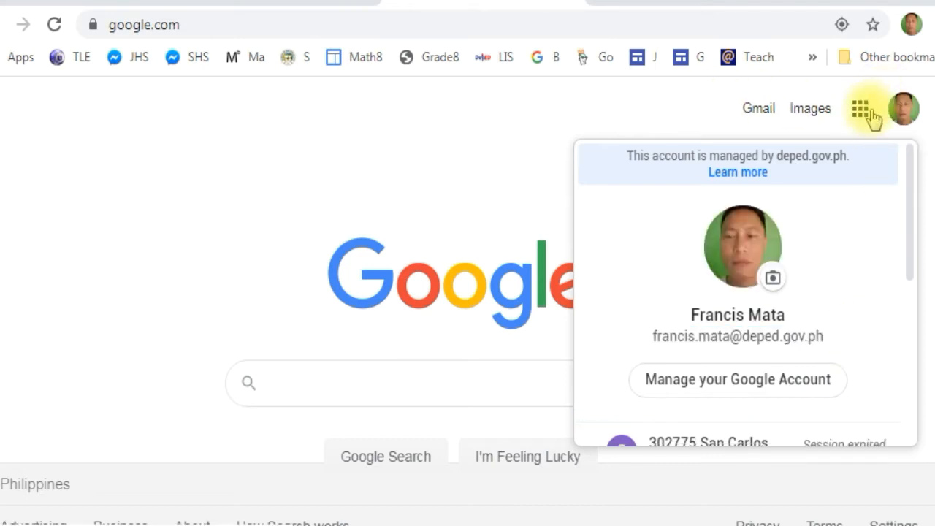
Open Google Drive from the Google home page and go to My Drive
left_click(869, 115)
left_click(868, 117)
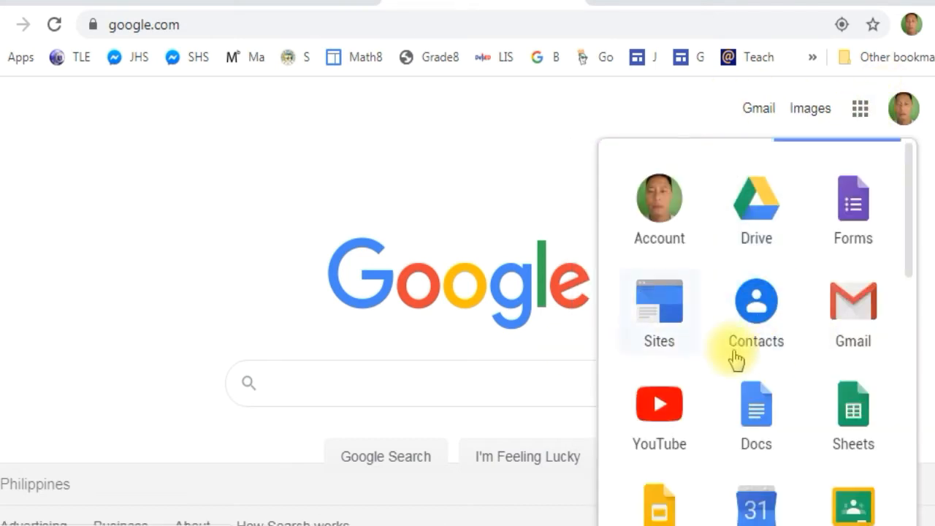
left_click(746, 205)
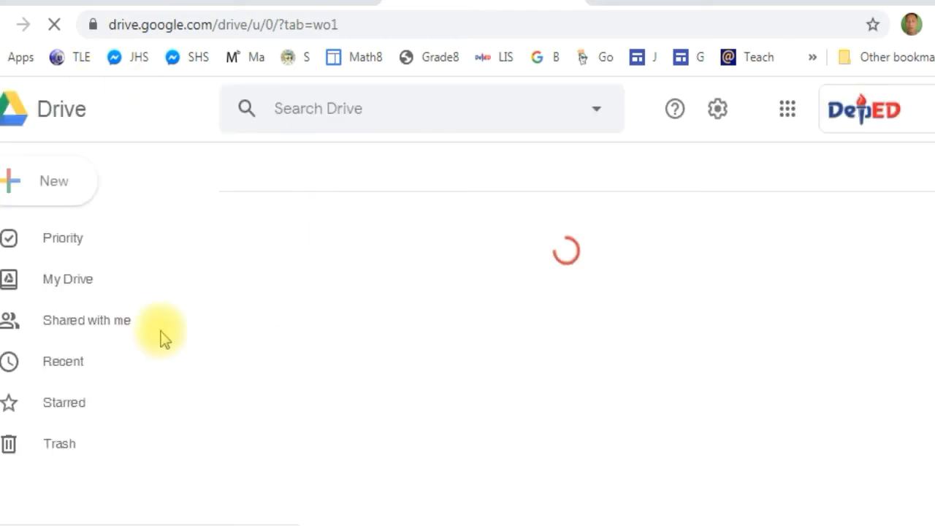
left_click(79, 285)
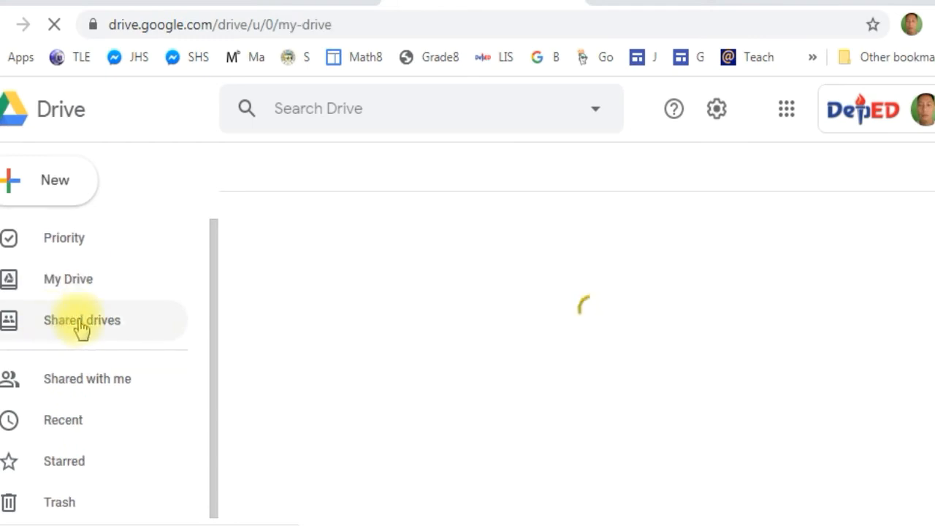
Start creating a new shared drive and clear its default name
right_click(147, 326)
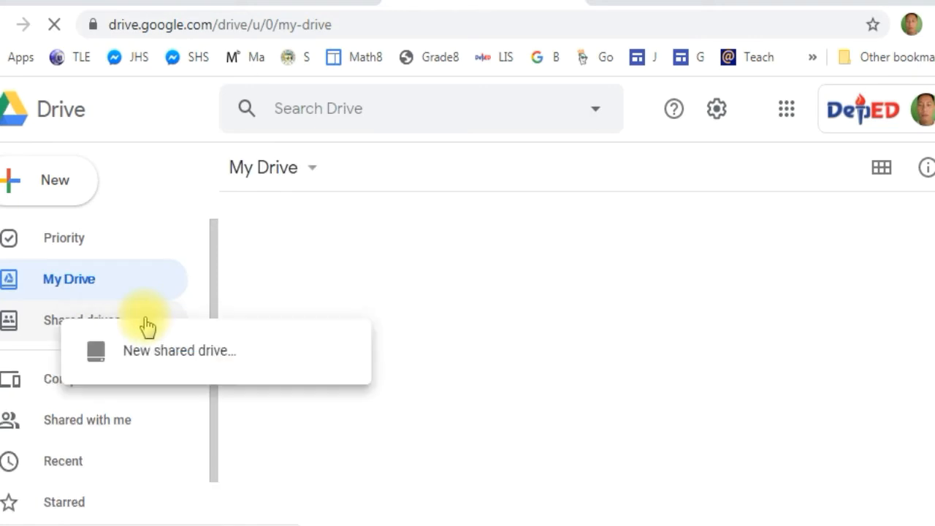
left_click(181, 352)
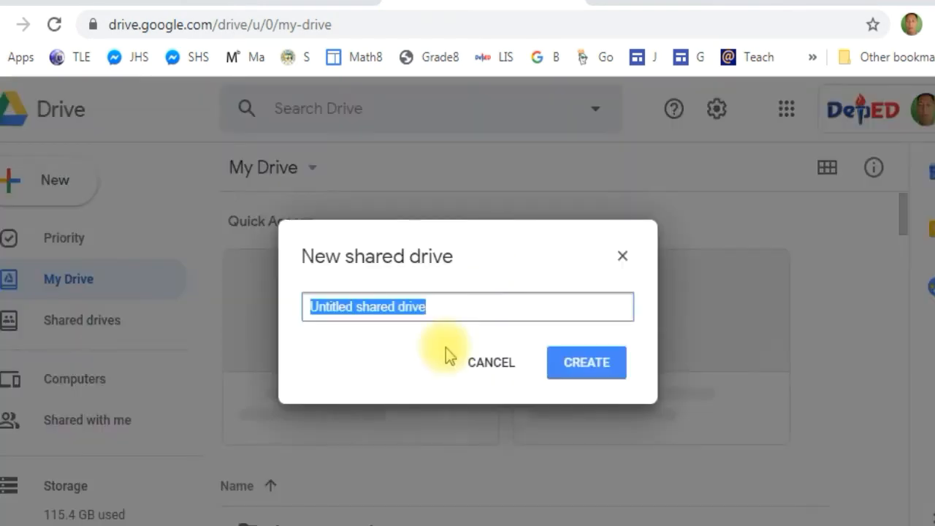
key("BackSpace")
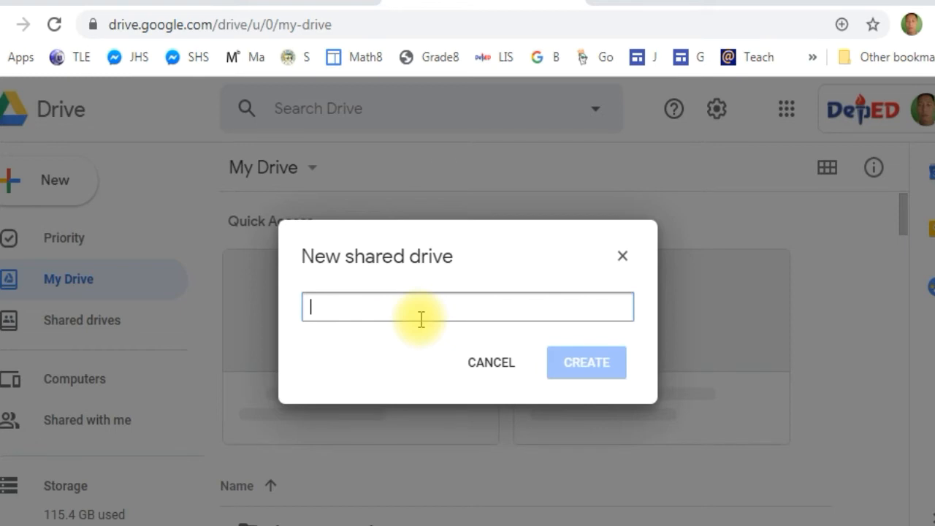
type("Type ")
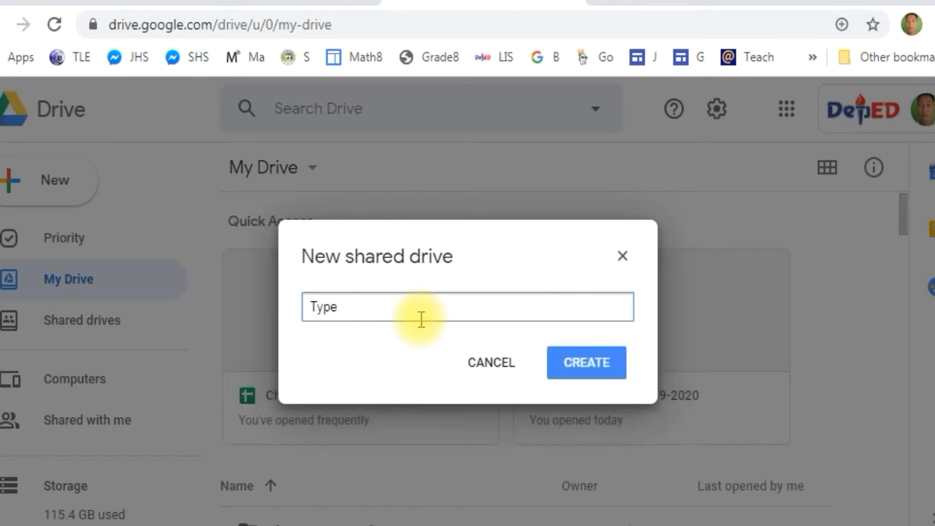
type("your shared folder")
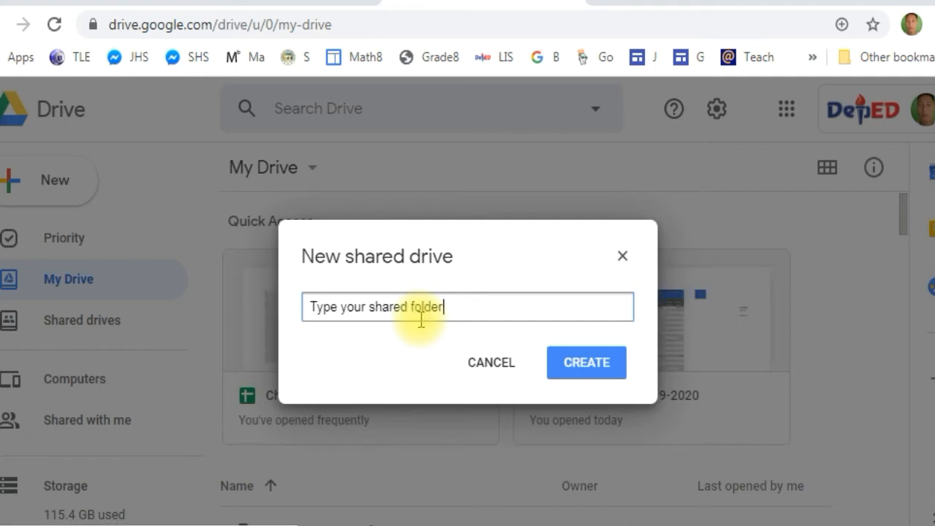
key("ctrl+a")
key("BackSpace")
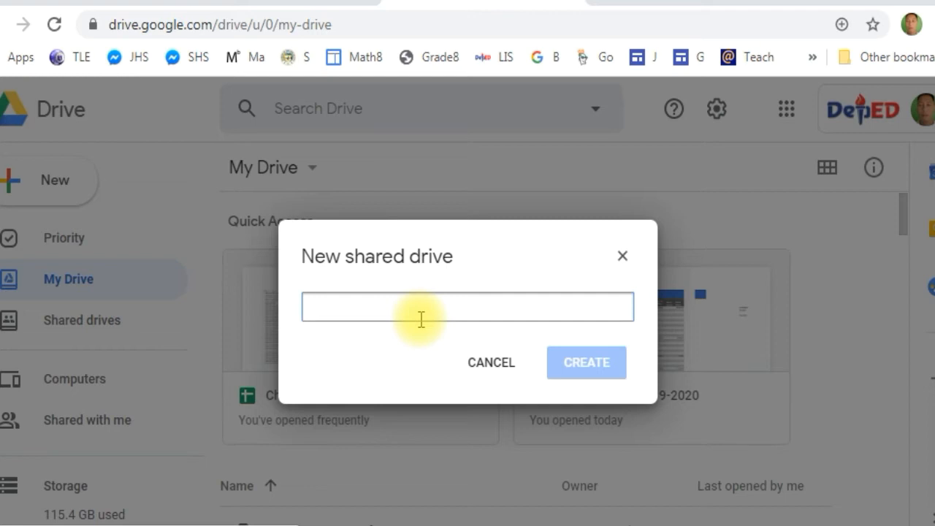
type("for =")
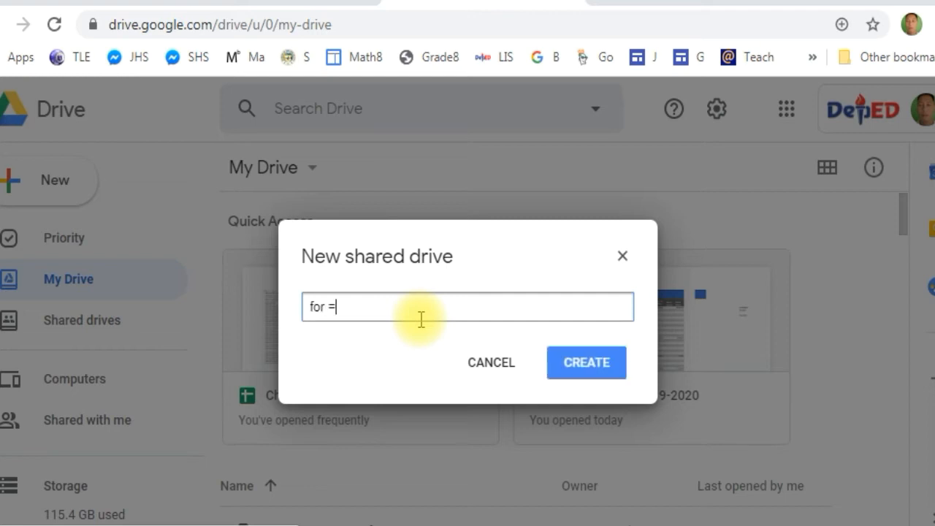
key("ctrl+a")
key("BackSpace")
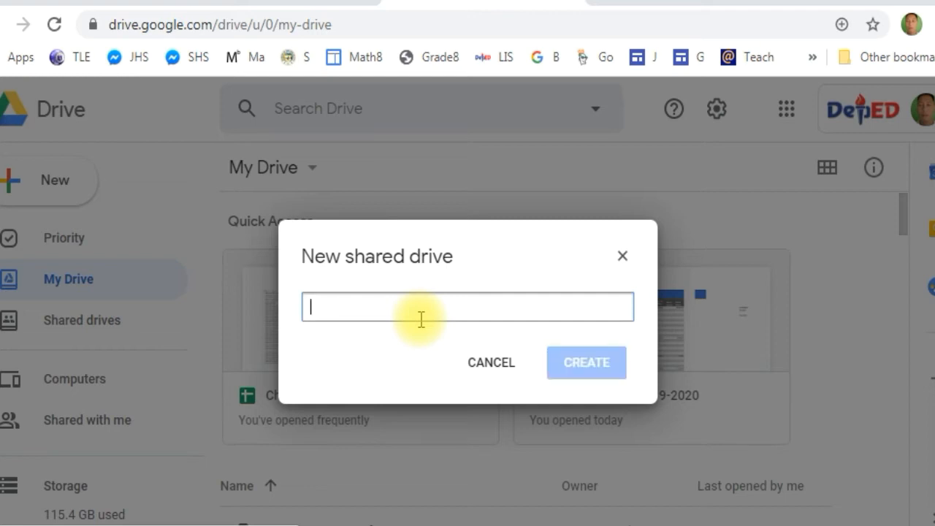
Name the new shared drive "Grade 7 SY 2019-2020" and create it
type("Grade 7 ")
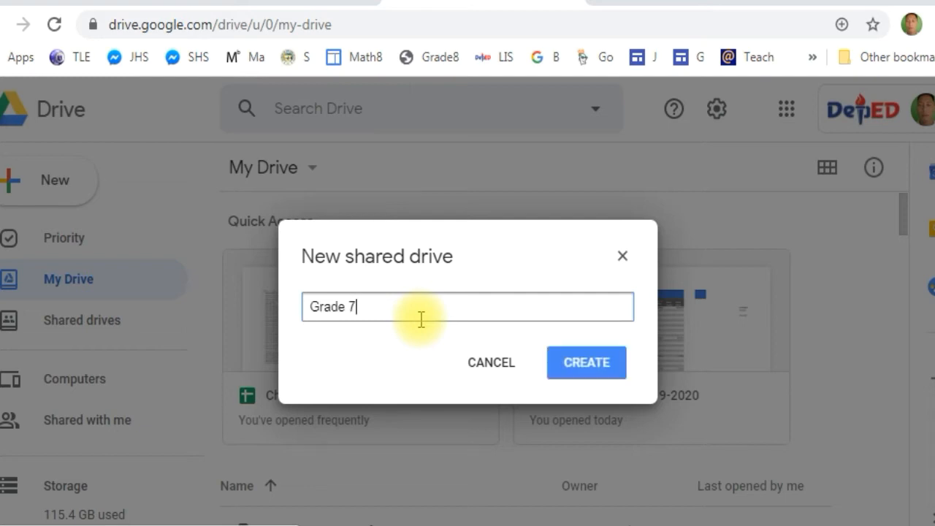
type("SY 2019-2020")
left_click(593, 370)
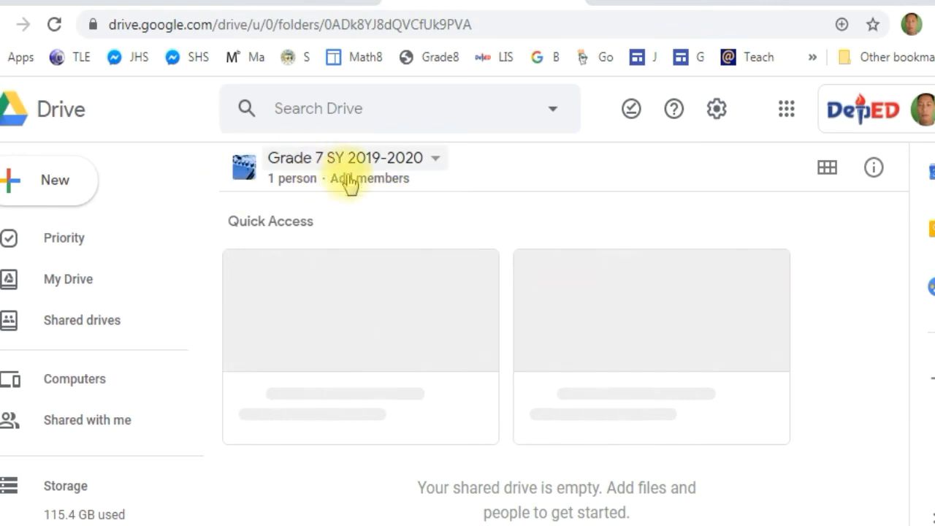
Open the form for adding members to the shared drive and try out placeholder text in the member field
left_click(365, 183)
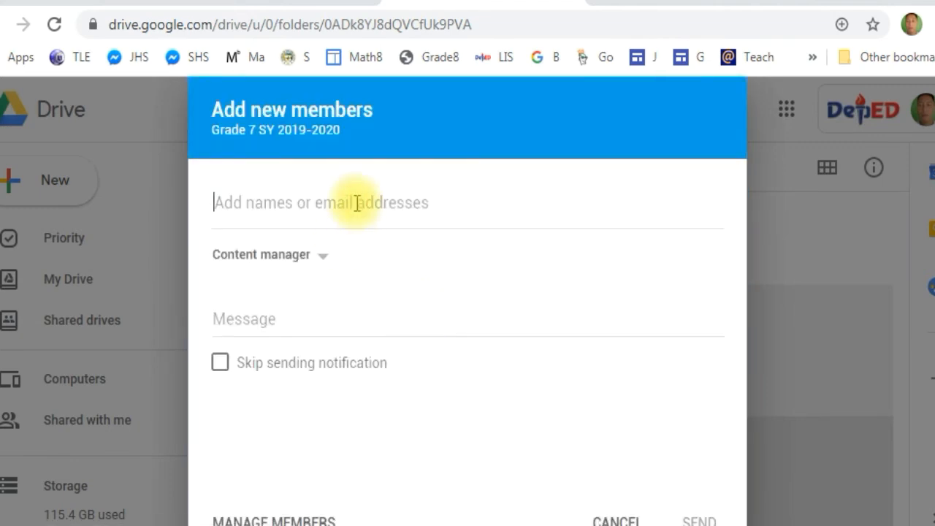
type("input the ")
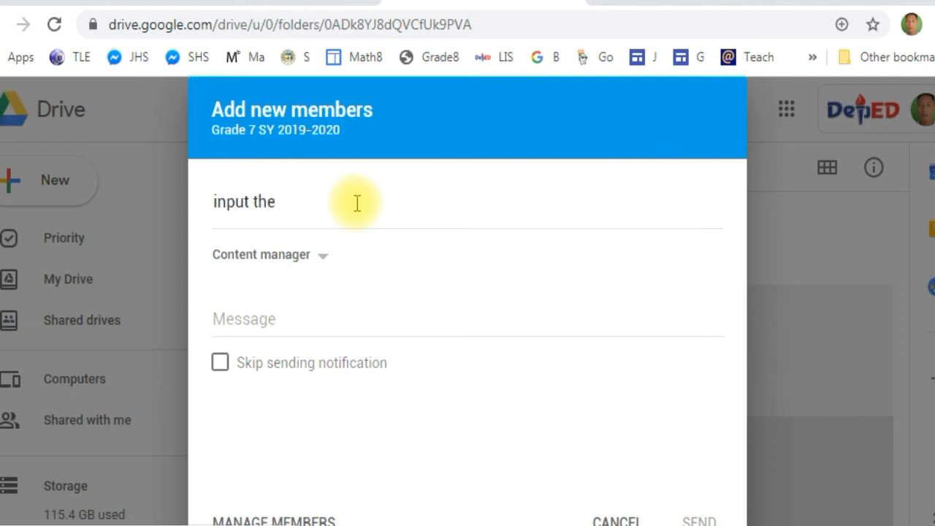
type("email")
key("ctrl+a")
key("BackSpace")
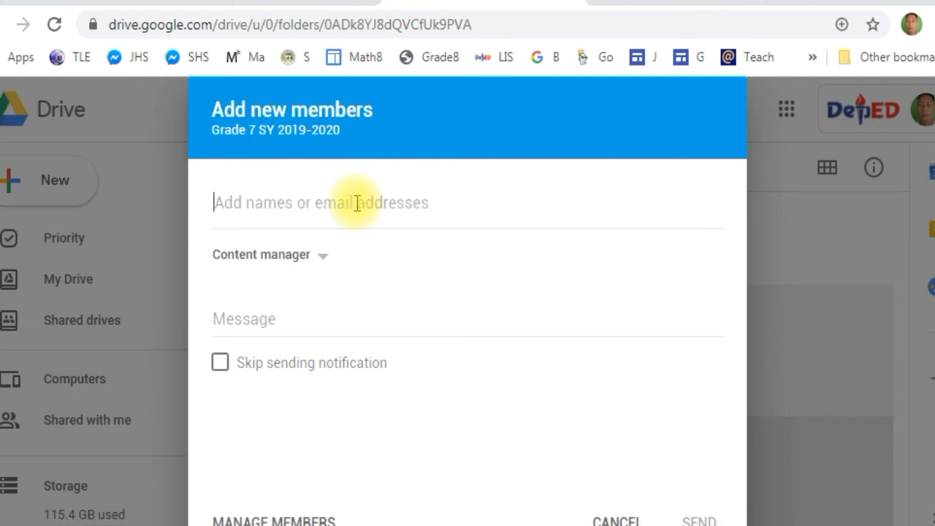
Examine the access levels offered for new members, using "assign" as a temporary member entry and removing it
type("assign")
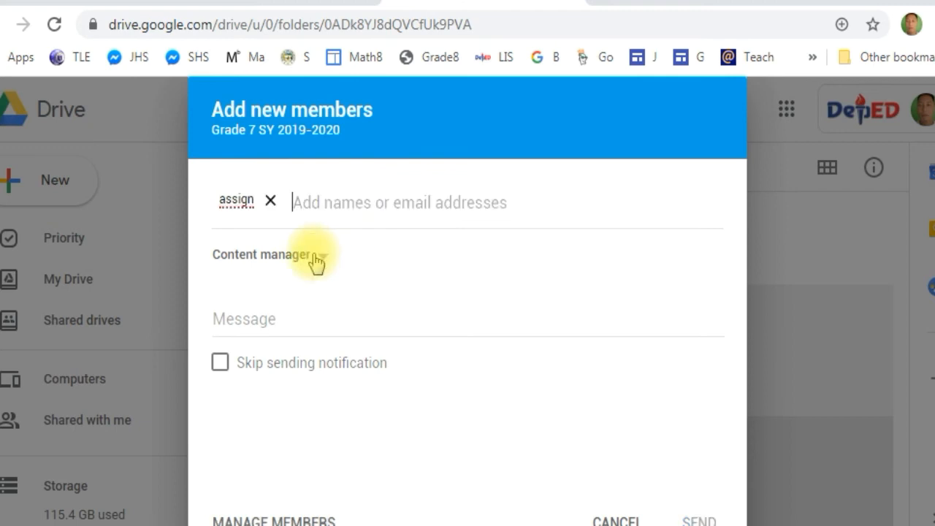
left_click(314, 258)
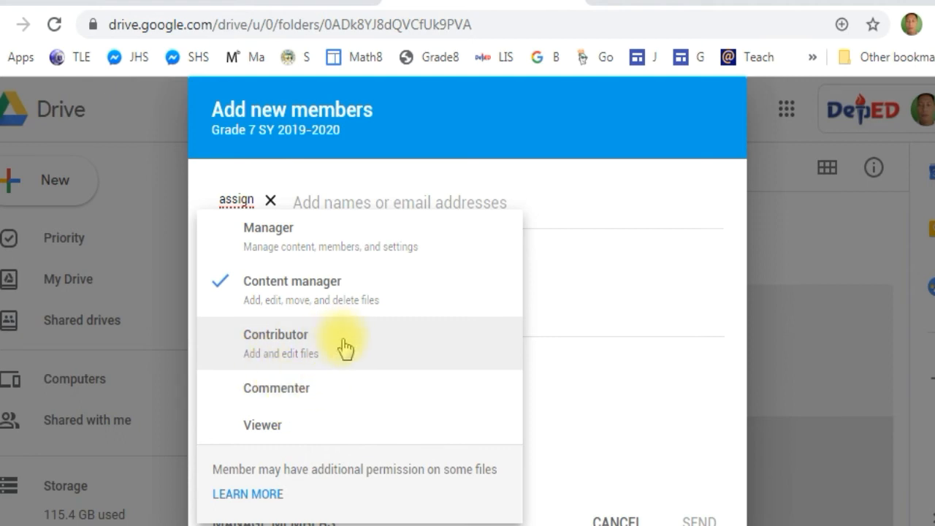
left_click(293, 319)
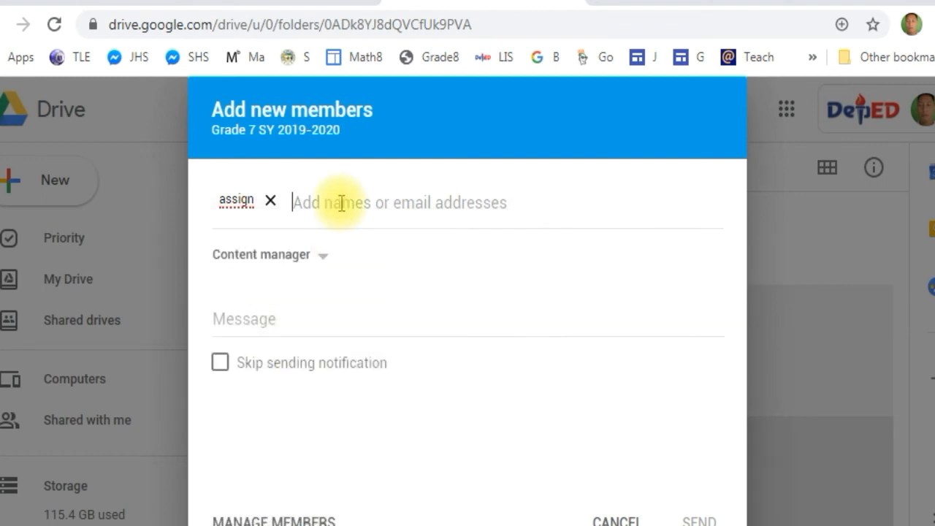
left_click(271, 200)
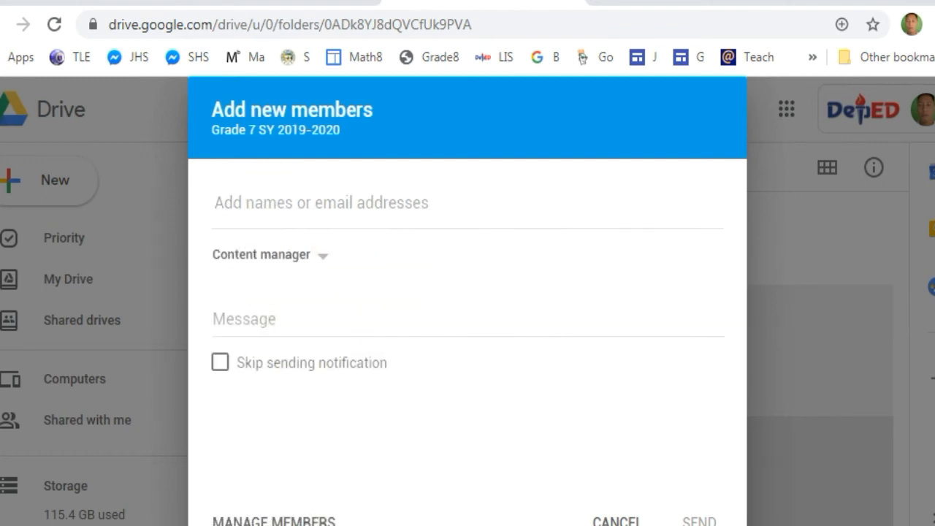
Enter the first member's e-mail address as a new member of the shared drive
left_click(478, 203)
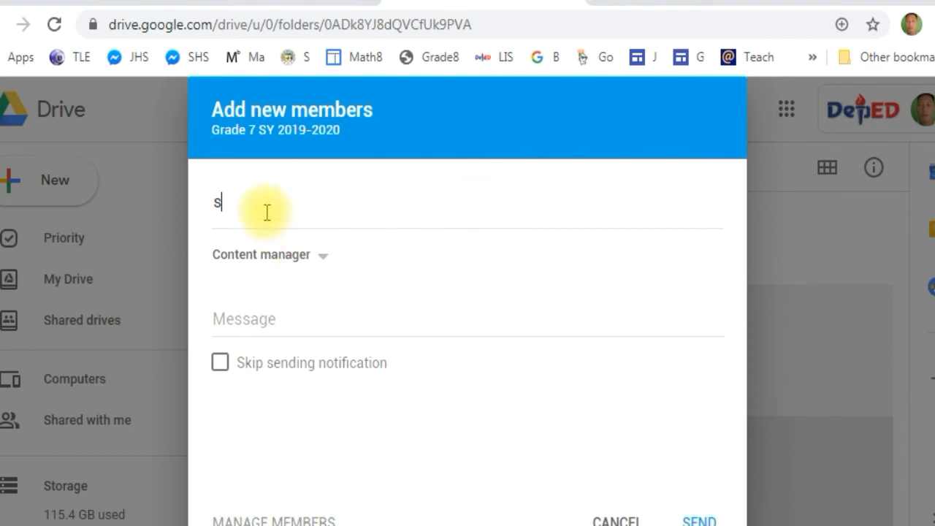
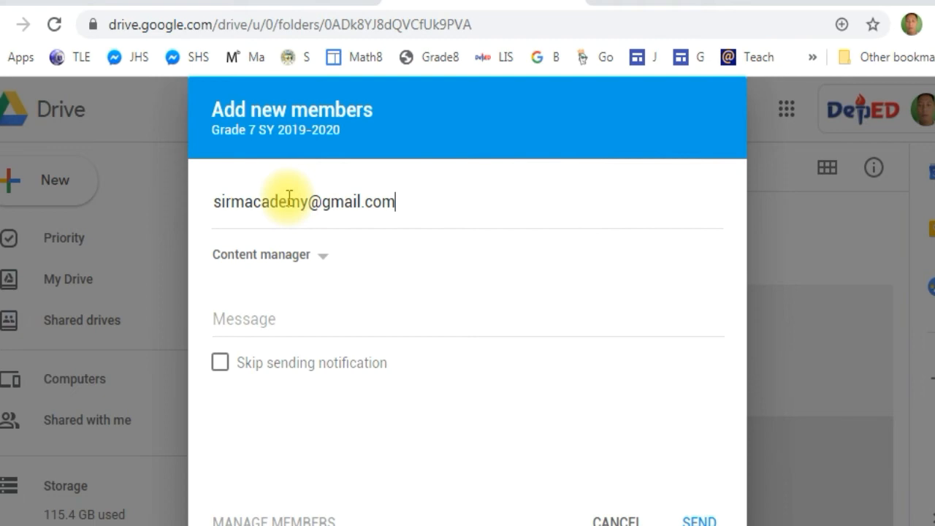
key("Return")
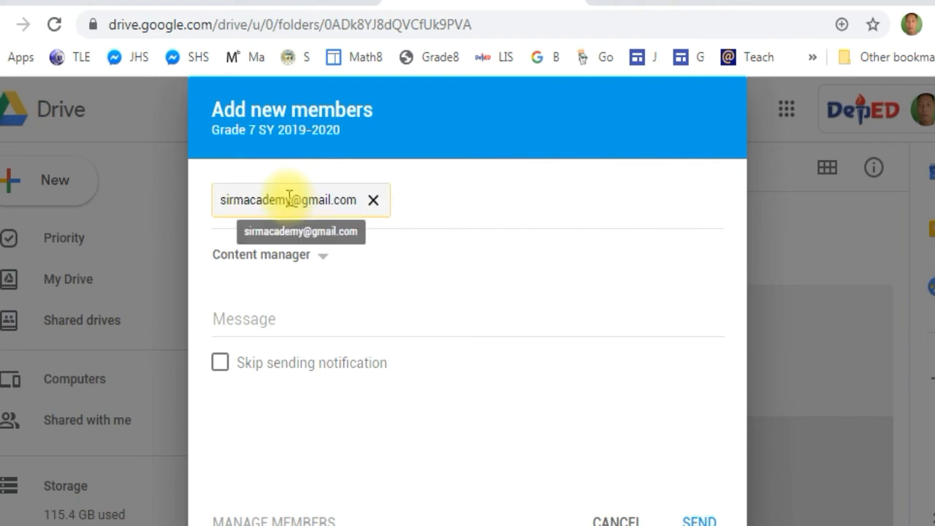
Look up a second member by first name and add the suggested deped.gov.ph address without a display name
type("fra")
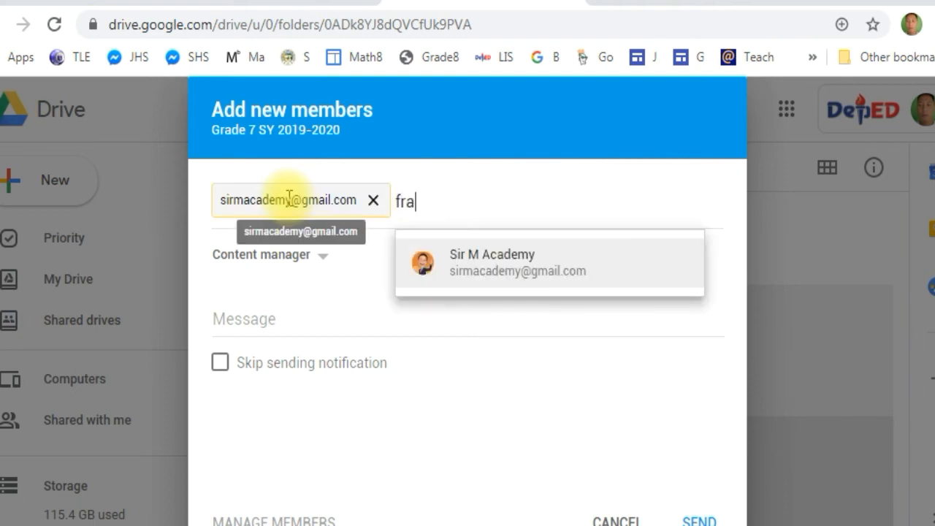
type("ncis")
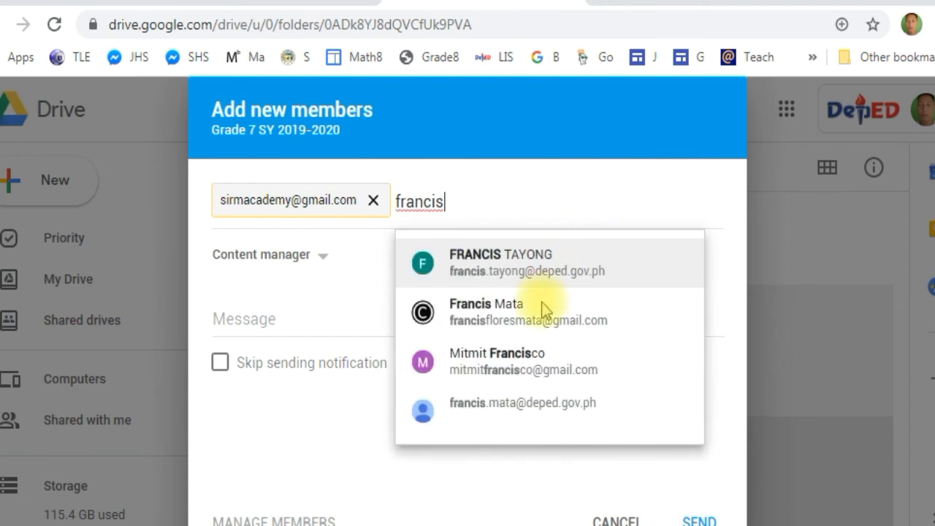
left_click(571, 418)
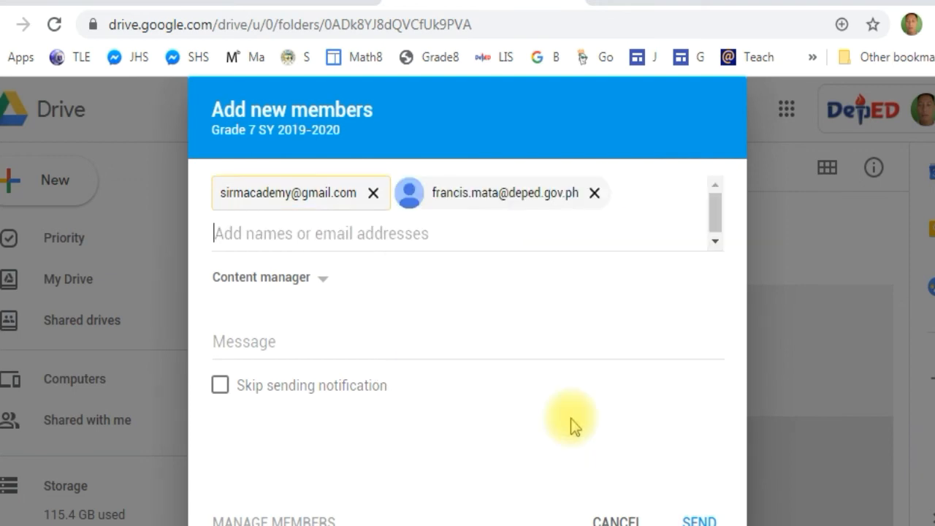
Remove both entered members and cancel adding members to the shared drive
left_click(594, 192)
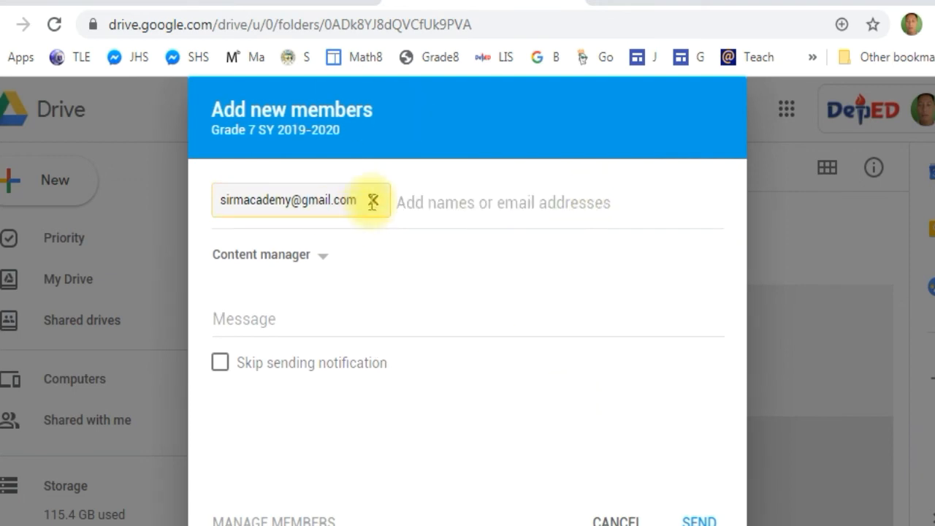
left_click(373, 193)
left_click(617, 520)
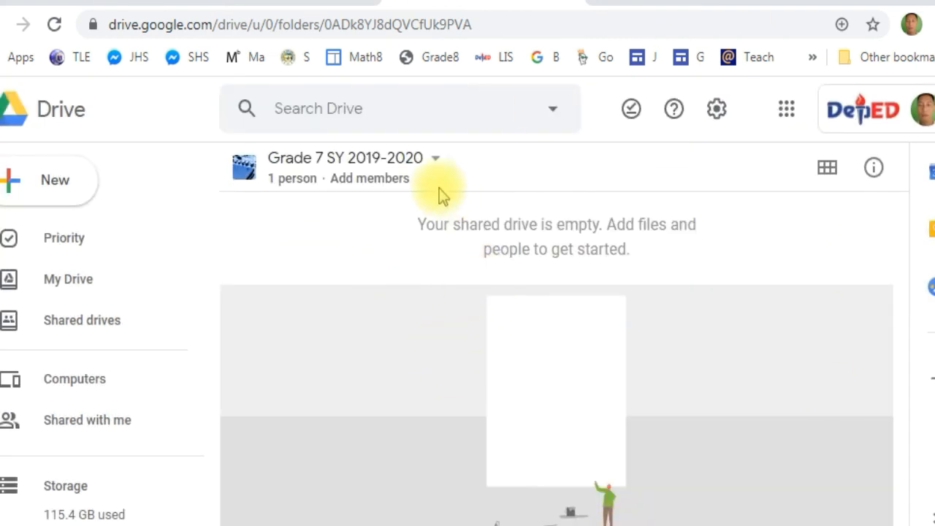
Examine the management options offered for the Grade 7 SY 2019-2020 shared drive, leaving them without making a change
left_click(436, 161)
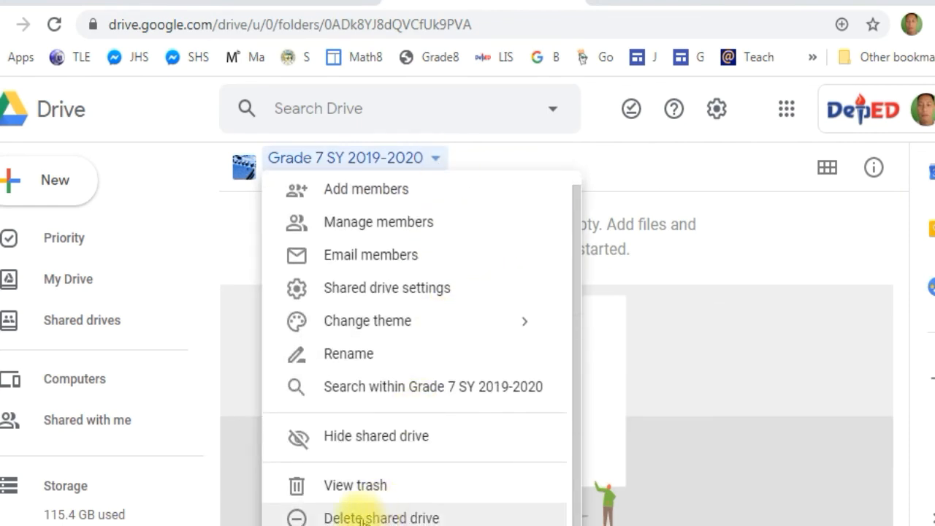
mouse_move(491, 333)
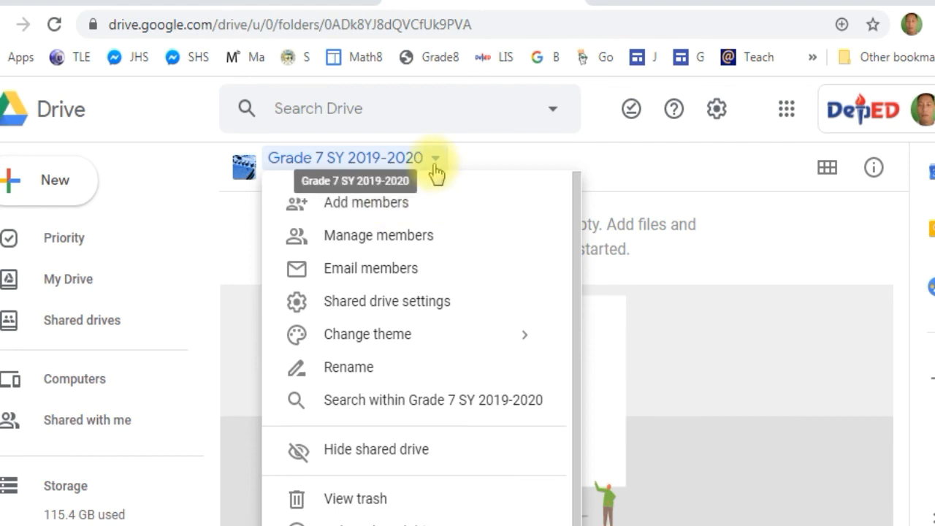
left_click(692, 234)
Upload the file SF5_2019_Grade 10 (Year IV) - JADE from the Downloads folder to the shared drive
right_click(524, 248)
left_click(635, 335)
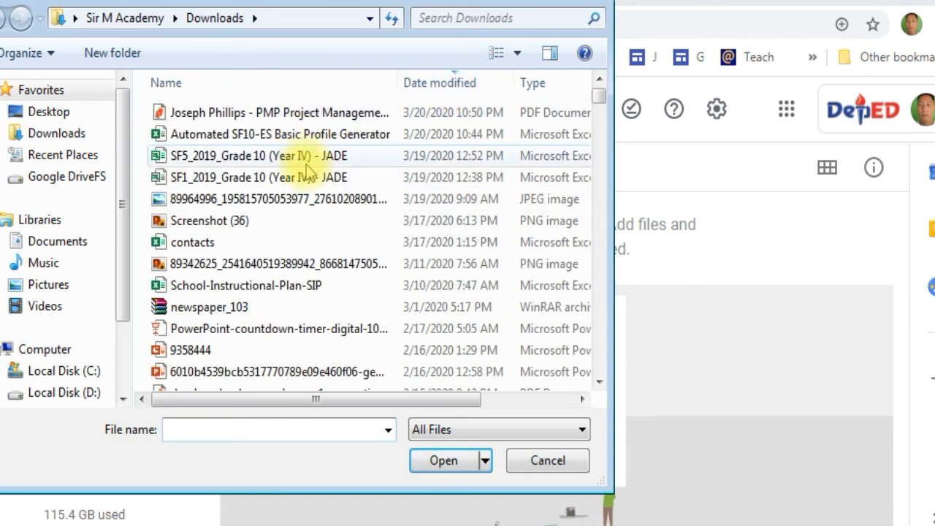
left_click(305, 160)
left_click(445, 465)
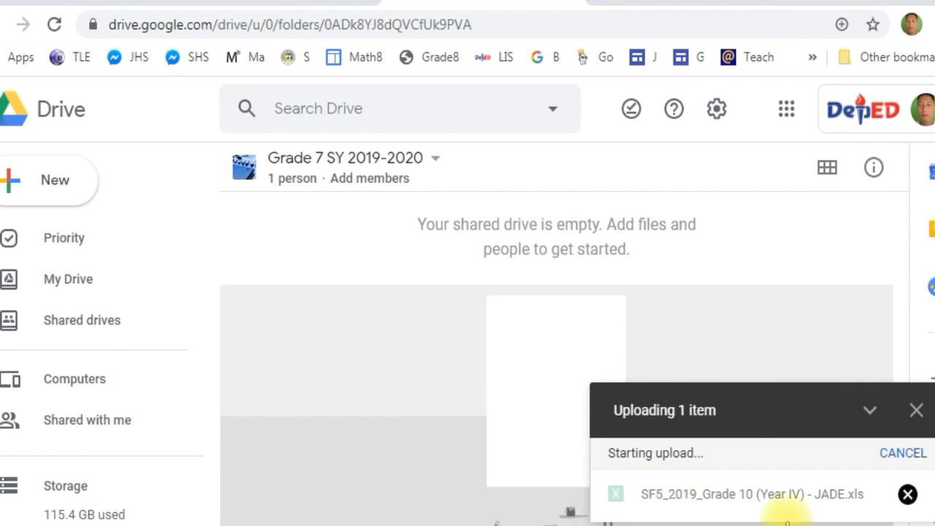
Open the uploaded SF5_2019_Grade 10 (Year IV) - JADE file with Google Sheets
left_click(466, 268)
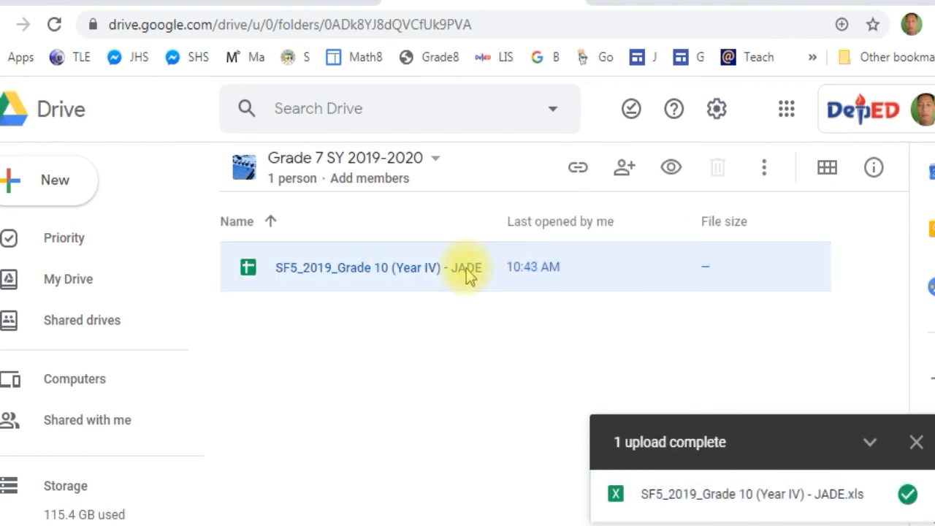
right_click(467, 272)
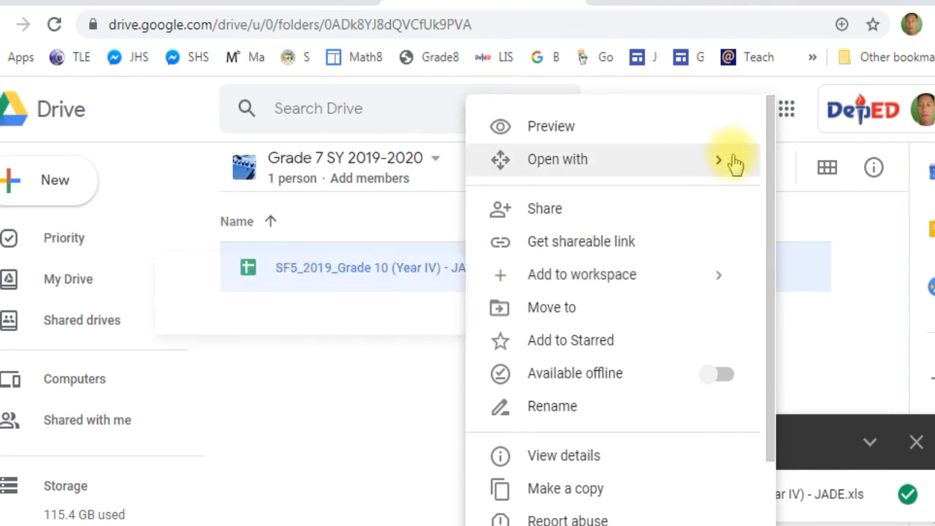
mouse_move(723, 165)
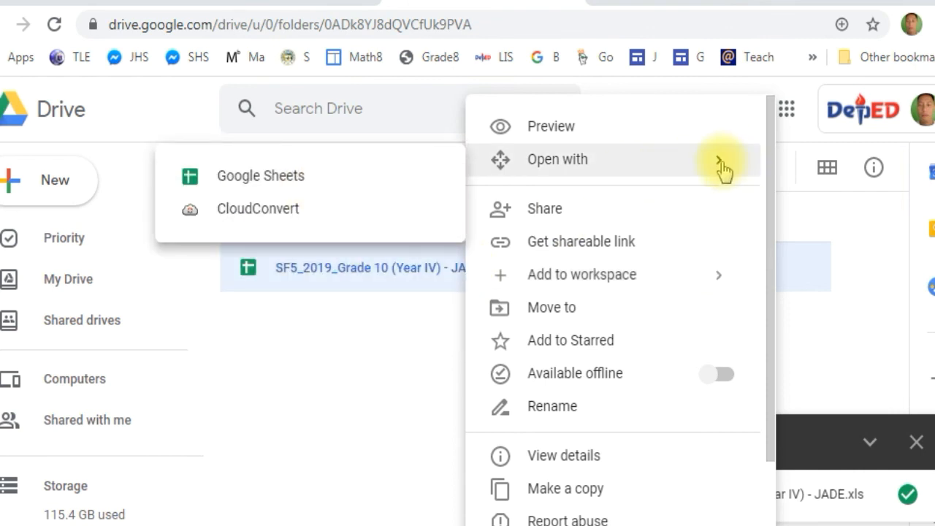
left_click(355, 182)
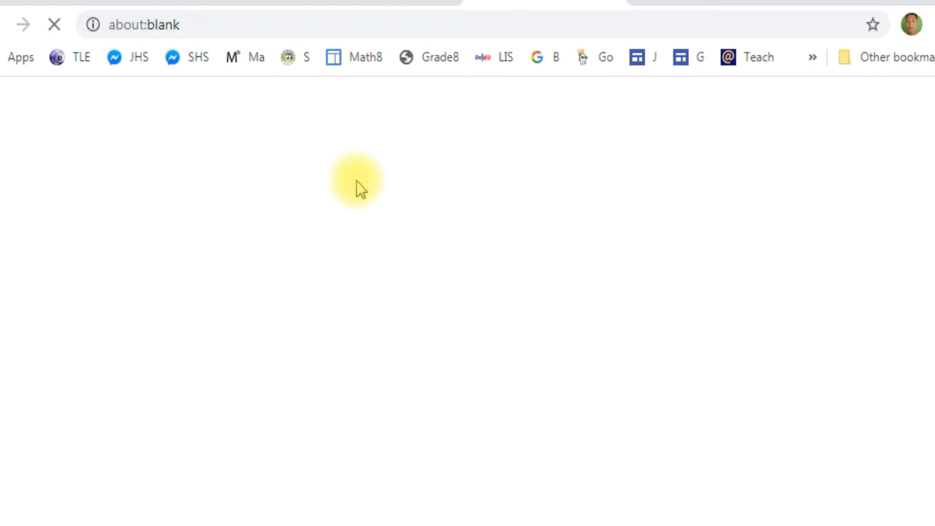